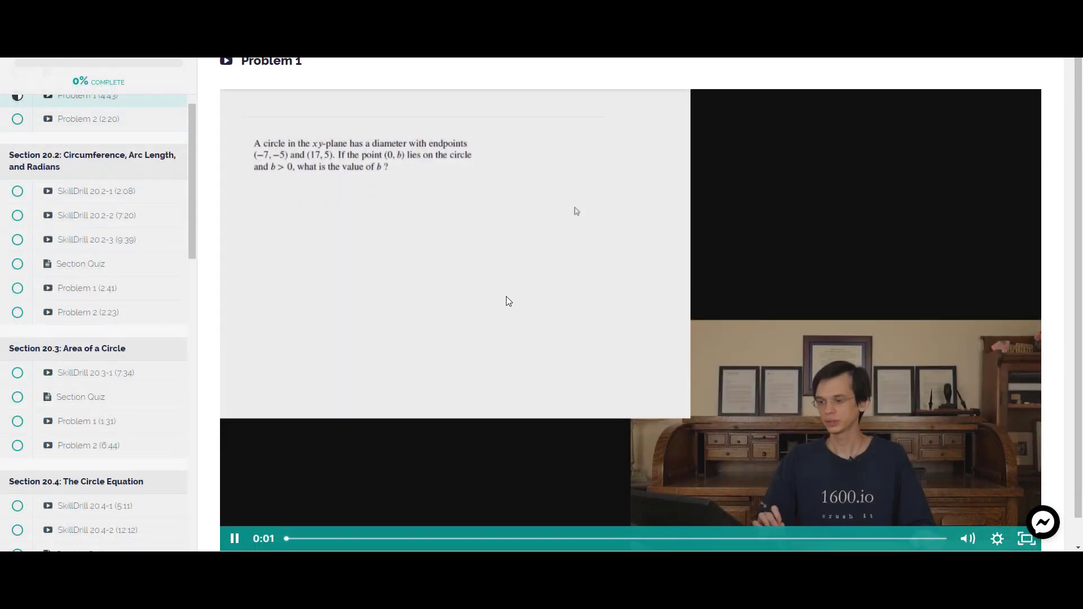
scroll(506, 302, down, 1)
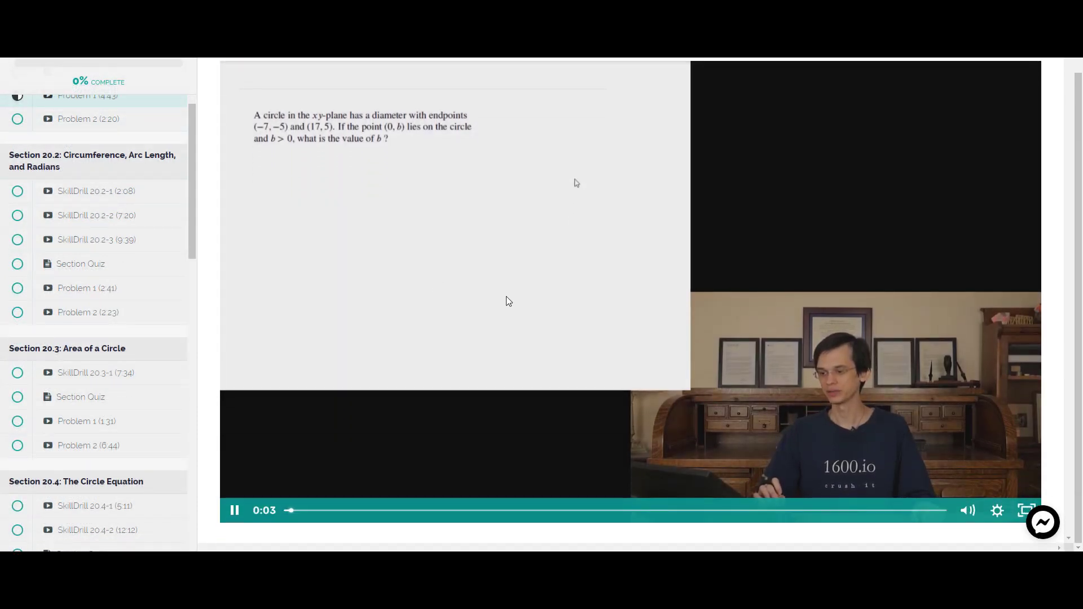
Answer and submit the Section 20.2 quiz, view the score, then play the Problem 1 video.
click(97, 265)
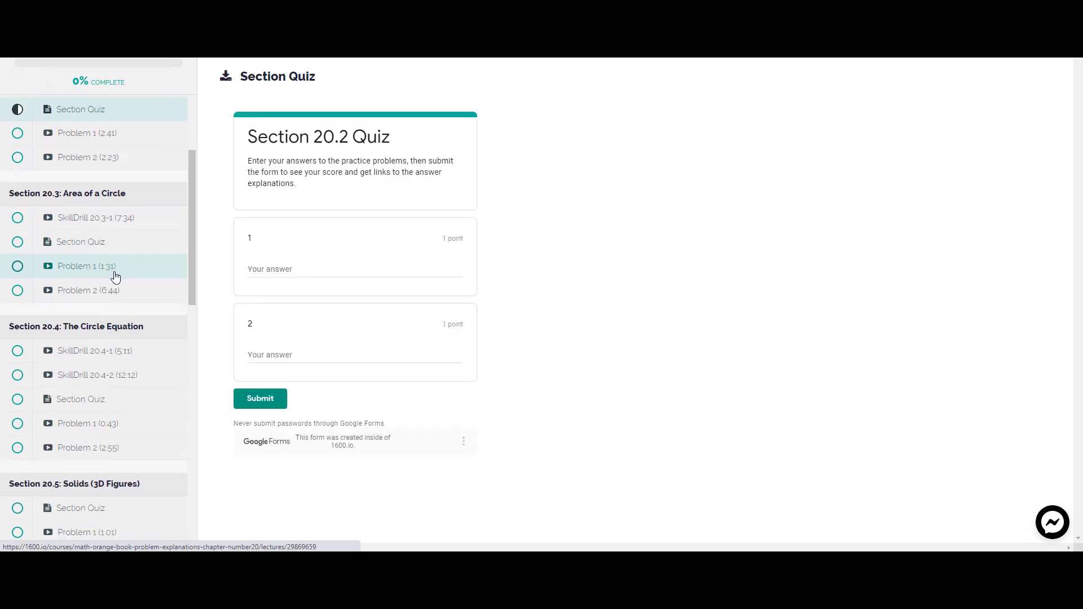
click(288, 270)
text(1)
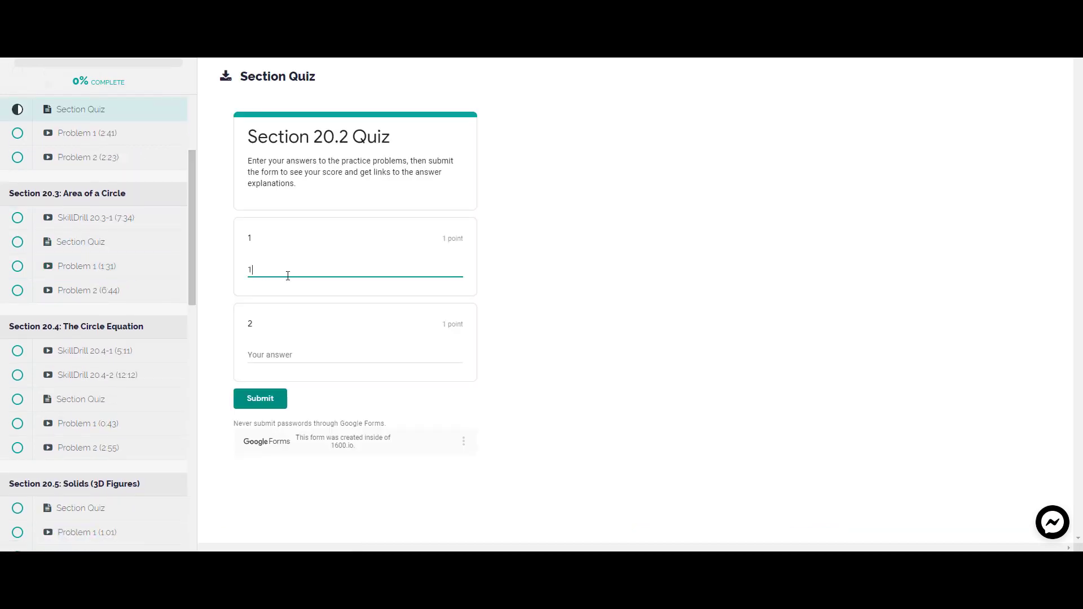
click(273, 405)
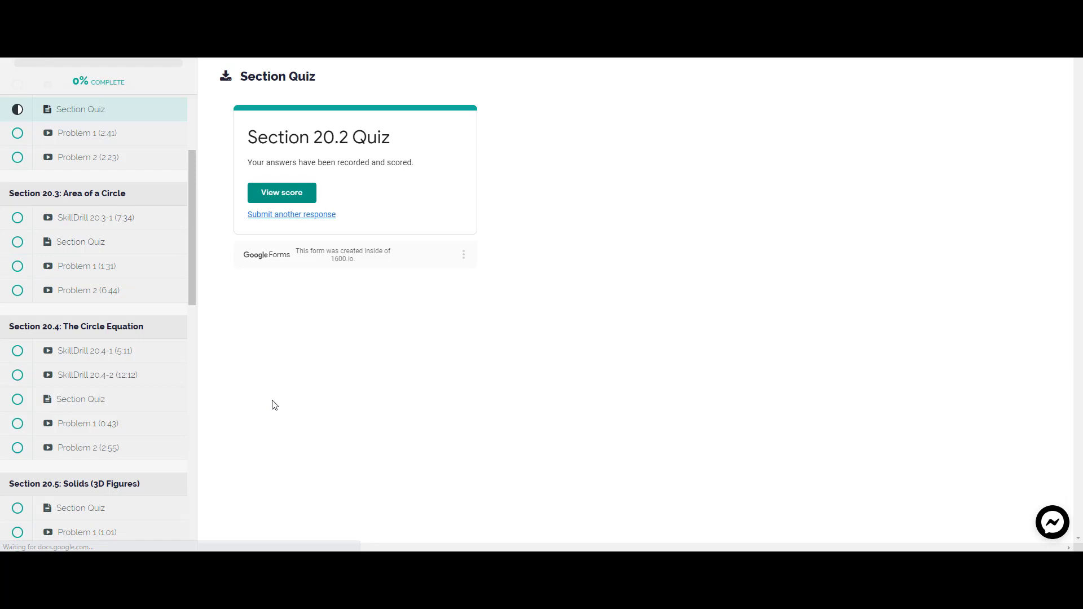
click(293, 198)
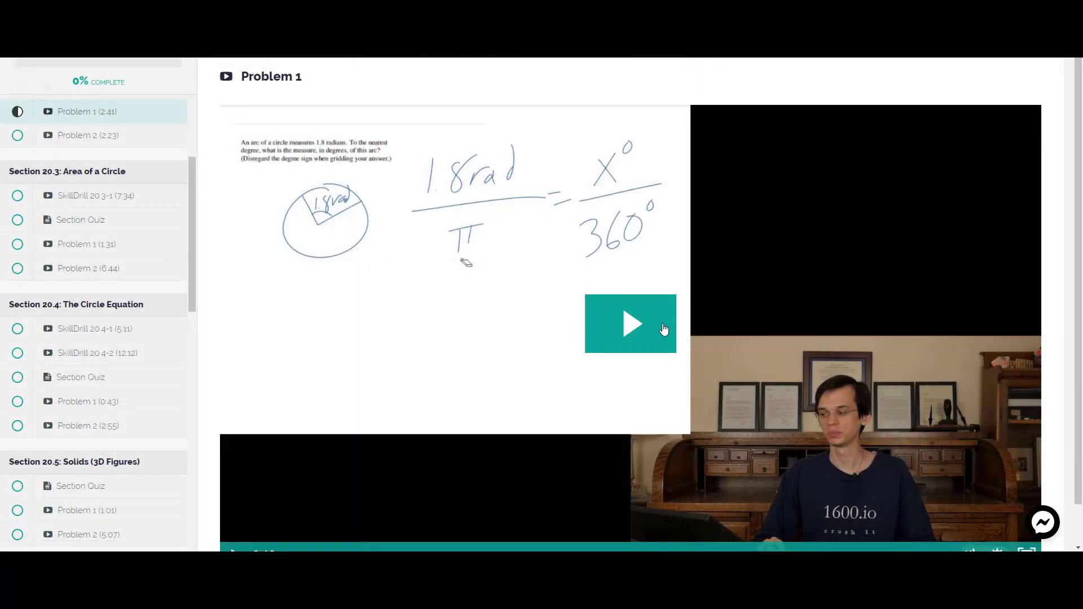
click(653, 326)
scroll(813, 316, down, 1)
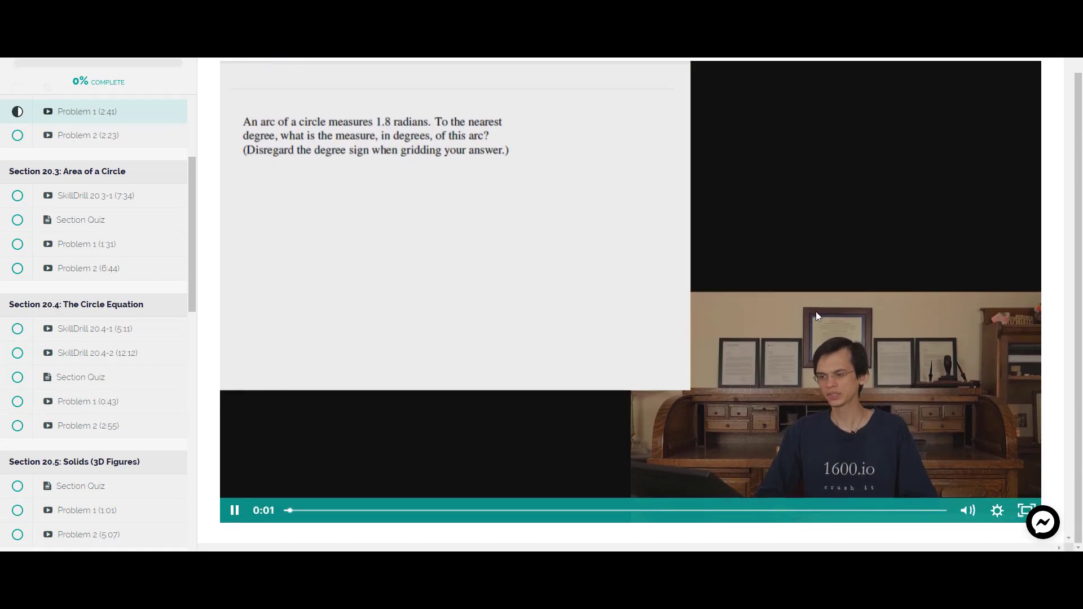